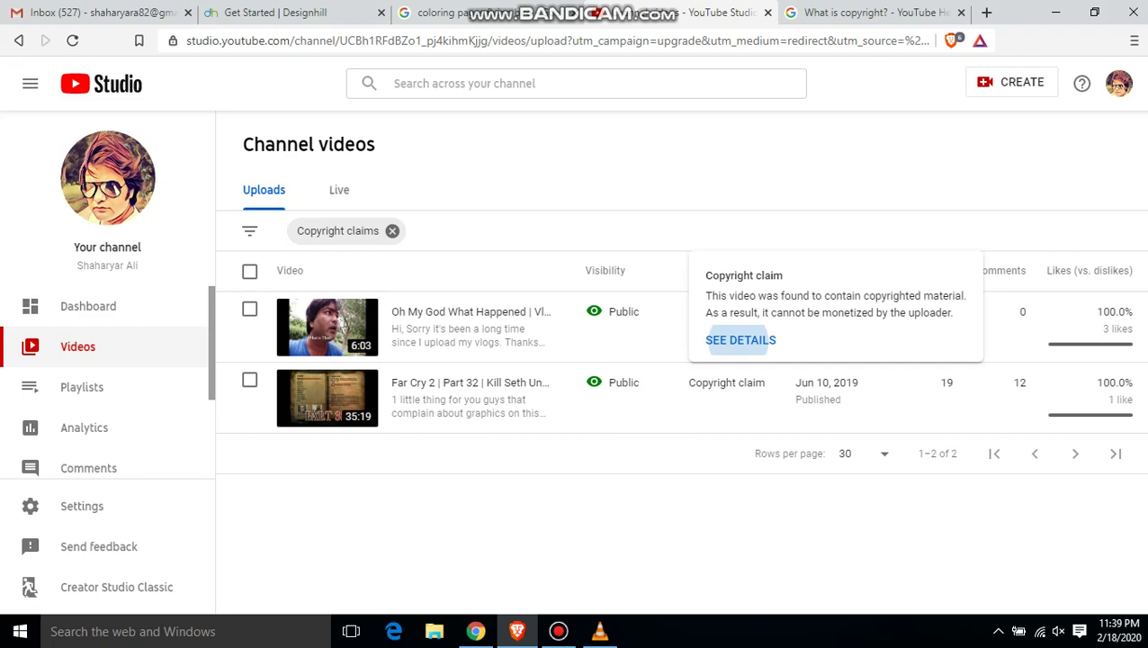
# - Open the claim details for the Far Cry 2 Part 32 video from the copyright-claims list
pyautogui.click(740, 340)
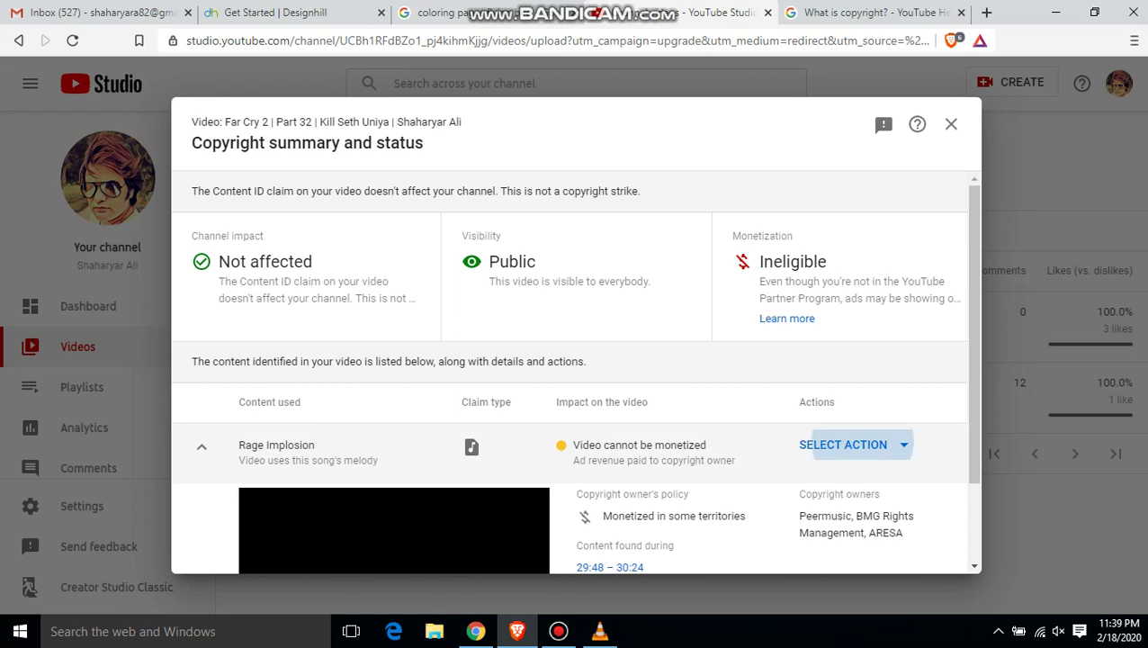
# - Choose Dispute from the actions menu of the Rage Implosion claim
pyautogui.click(845, 445)
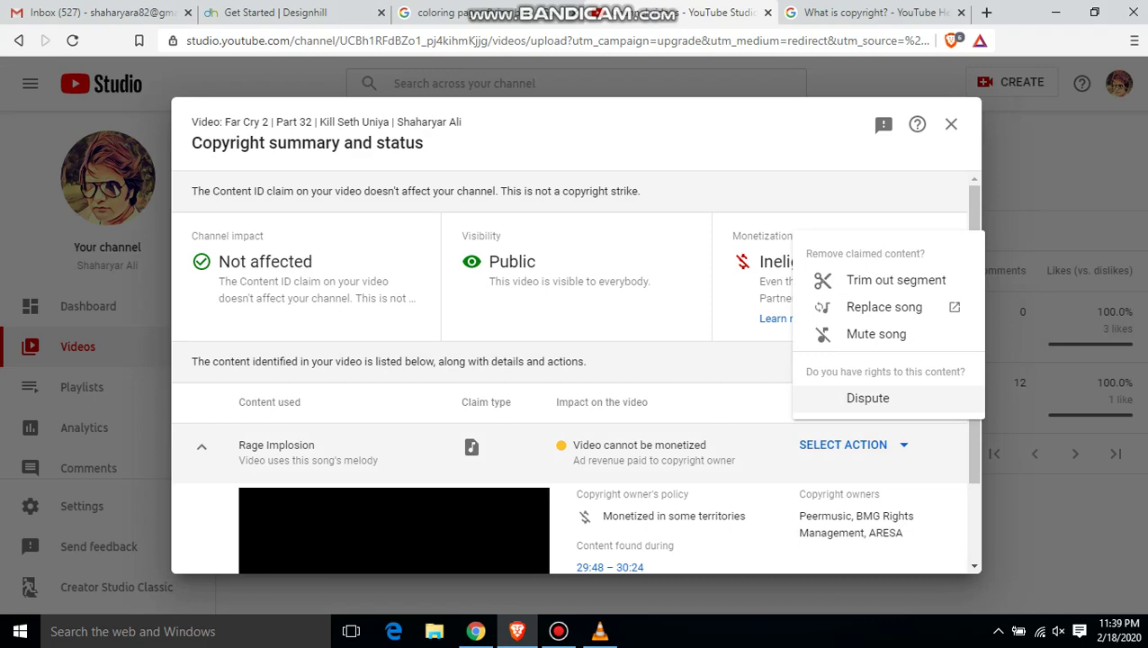
pyautogui.click(868, 397)
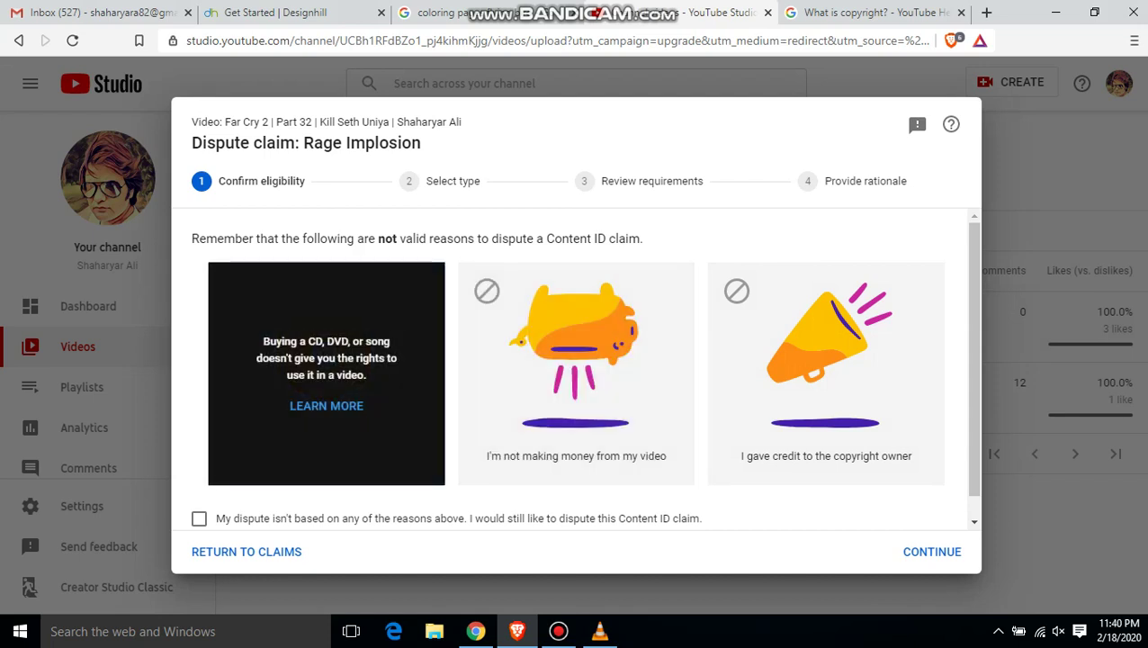
# - Open the 'Buying a CD, DVD, or song' help article from the dispute dialog
pyautogui.click(326, 405)
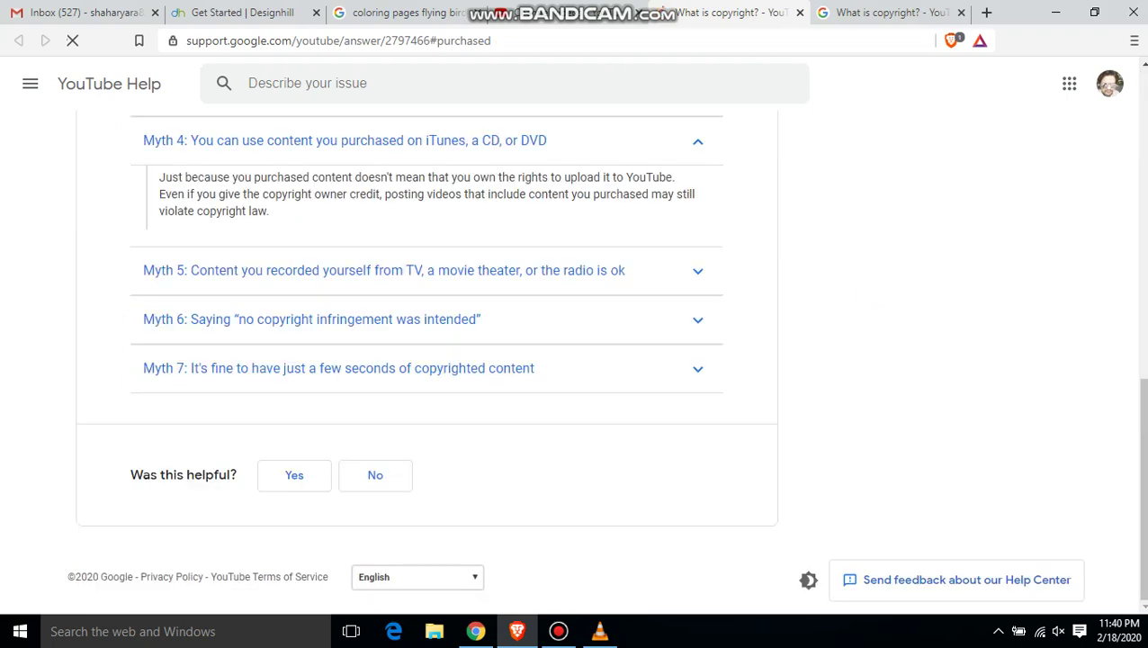
# - Switch back to the YouTube Studio tab showing the Rage Implosion dispute dialog
pyautogui.click(567, 13)
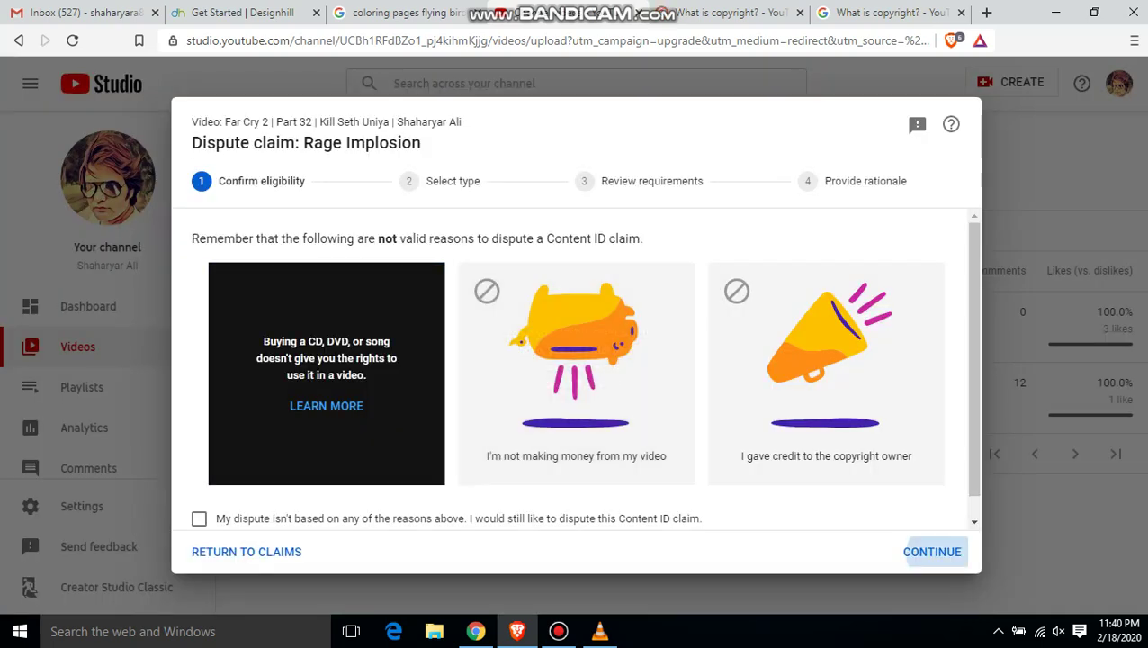
# - Tick 'My dispute isn't based on any of the reasons above' and continue to Select type
pyautogui.click(932, 551)
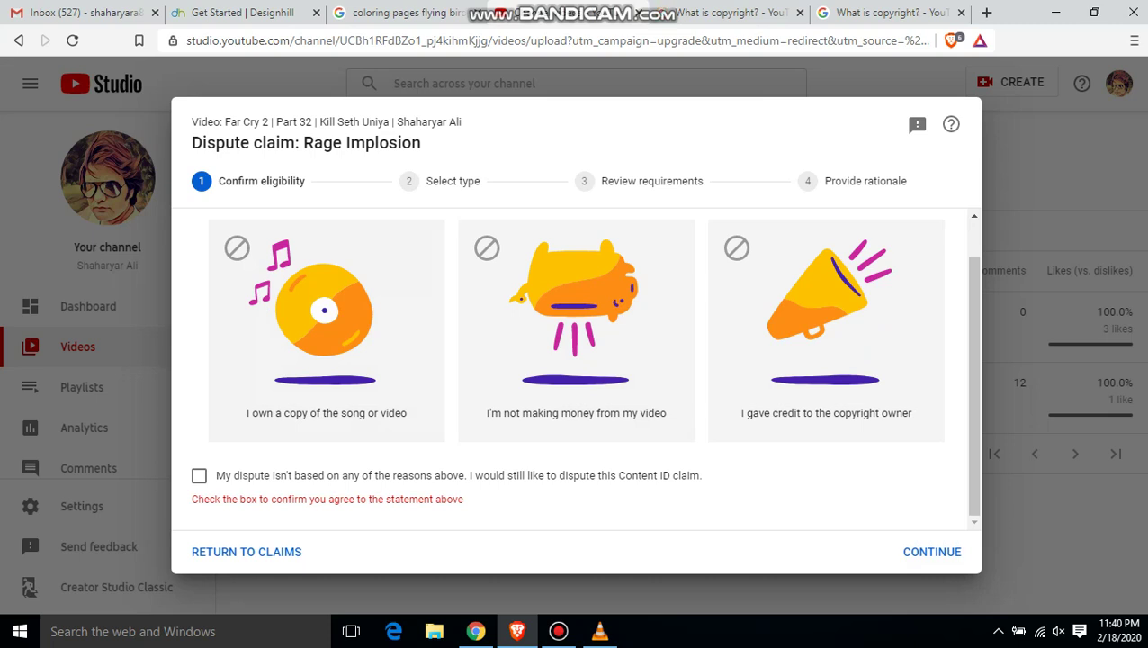
pyautogui.click(199, 475)
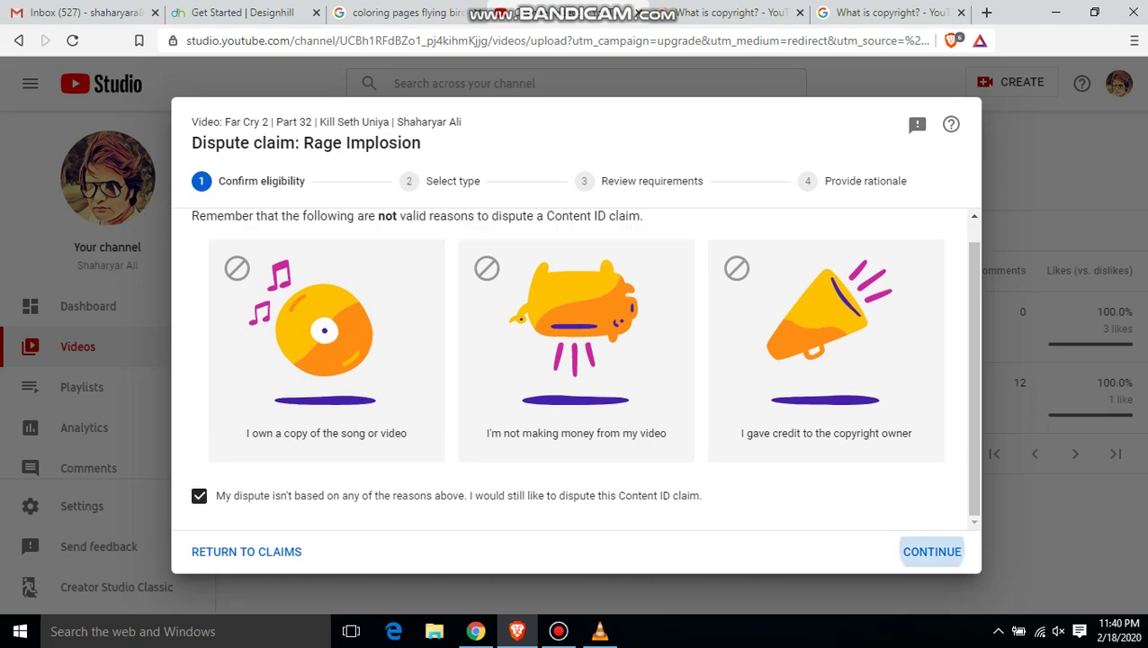
pyautogui.click(932, 551)
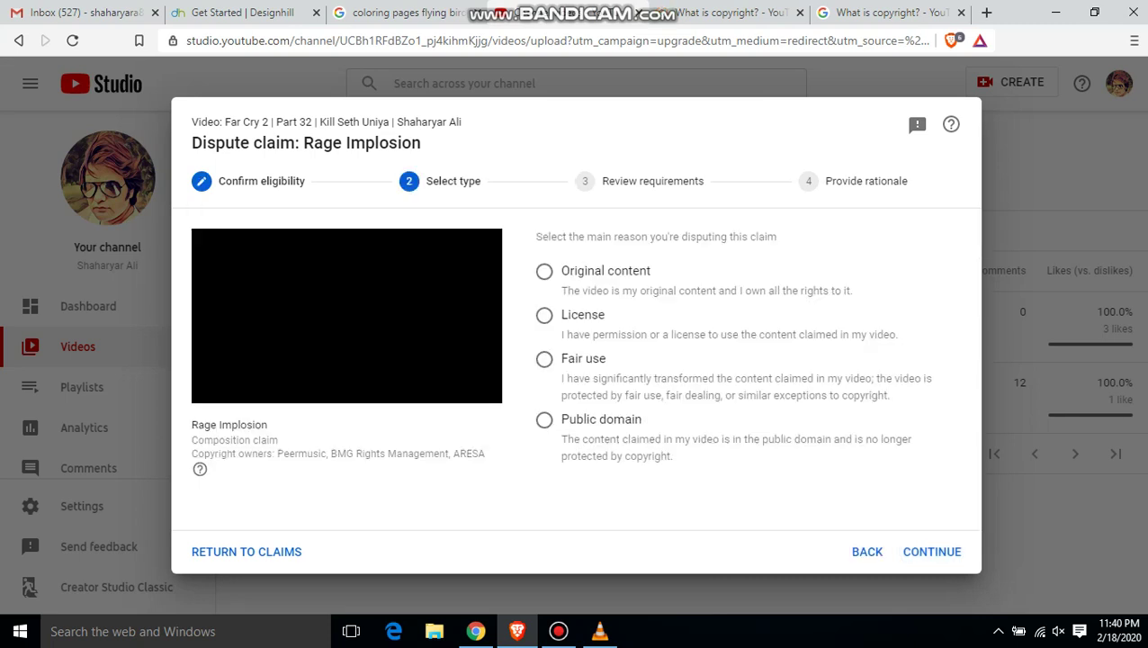
pyautogui.click(867, 552)
pyautogui.moveTo(826, 373)
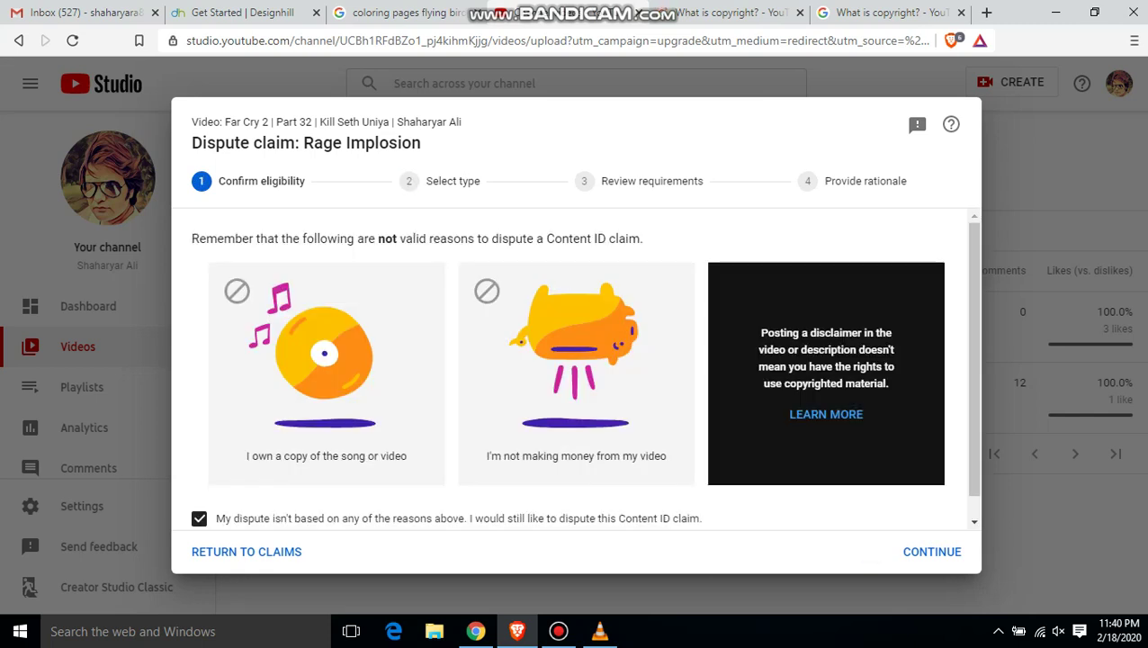
pyautogui.click(825, 414)
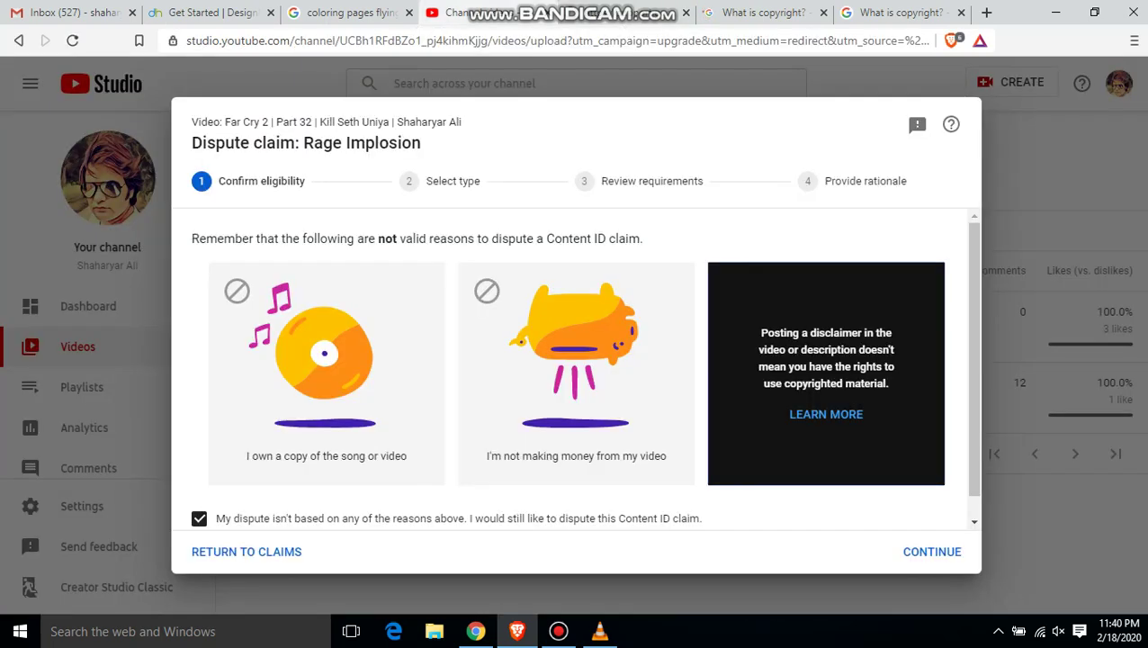
pyautogui.click(932, 552)
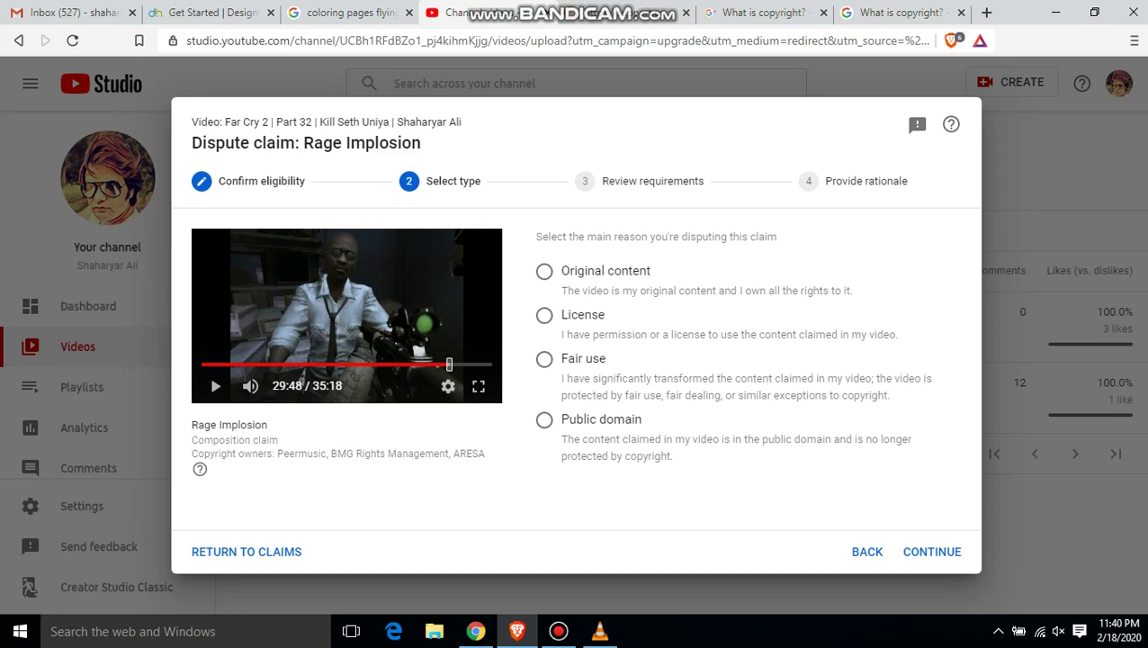
# - Select Fair use as the dispute type and continue
pyautogui.click(544, 359)
pyautogui.click(932, 552)
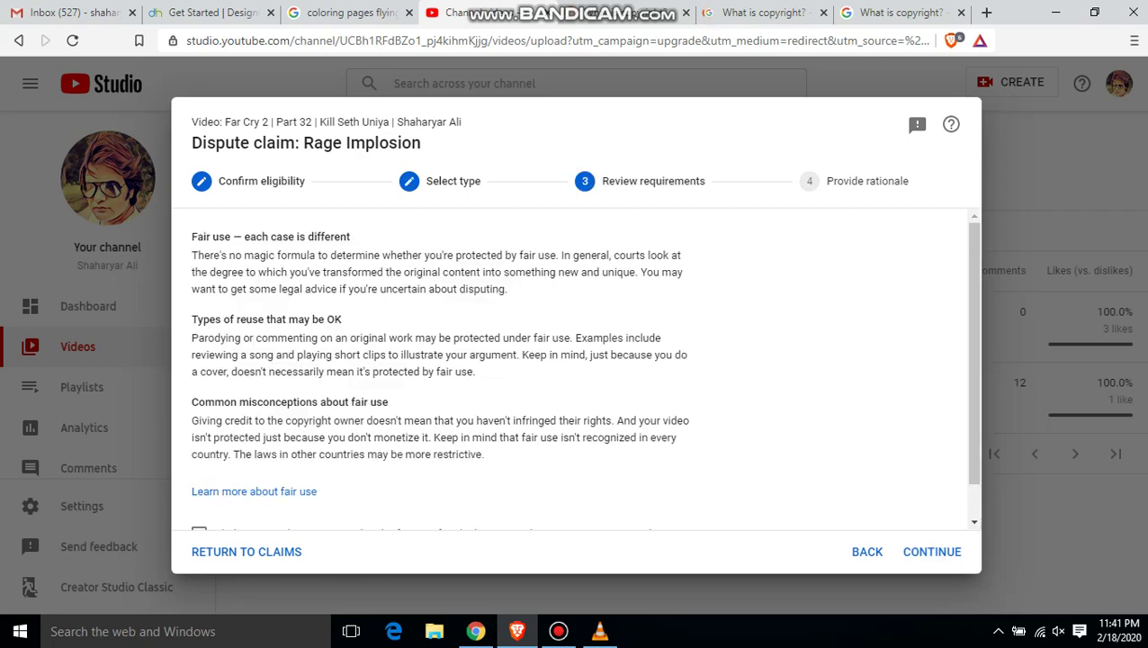
# - Affirm the video is protected by fair use and advance to Provide rationale
pyautogui.click(973, 521)
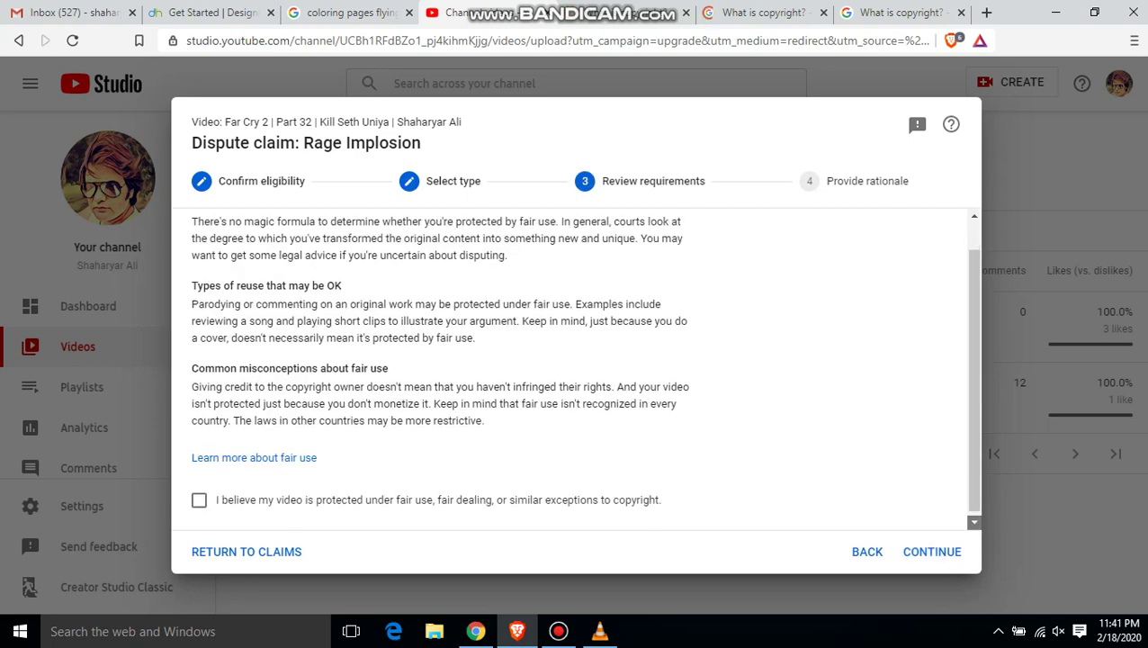
pyautogui.click(973, 522)
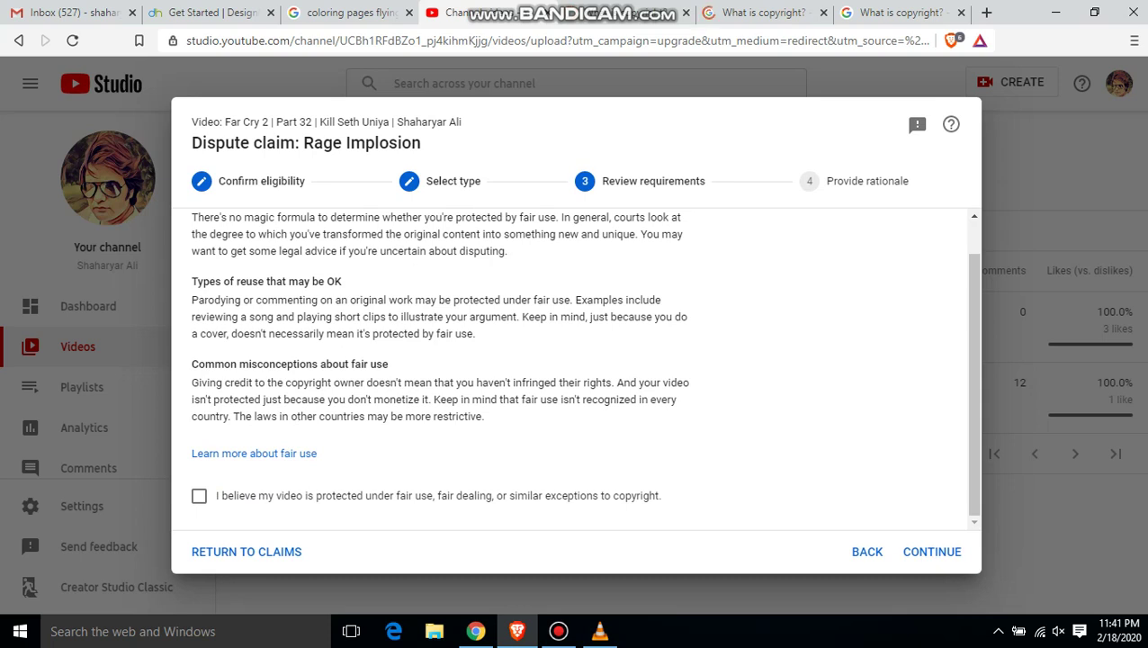
pyautogui.click(199, 496)
pyautogui.click(199, 495)
pyautogui.click(199, 495)
pyautogui.click(932, 551)
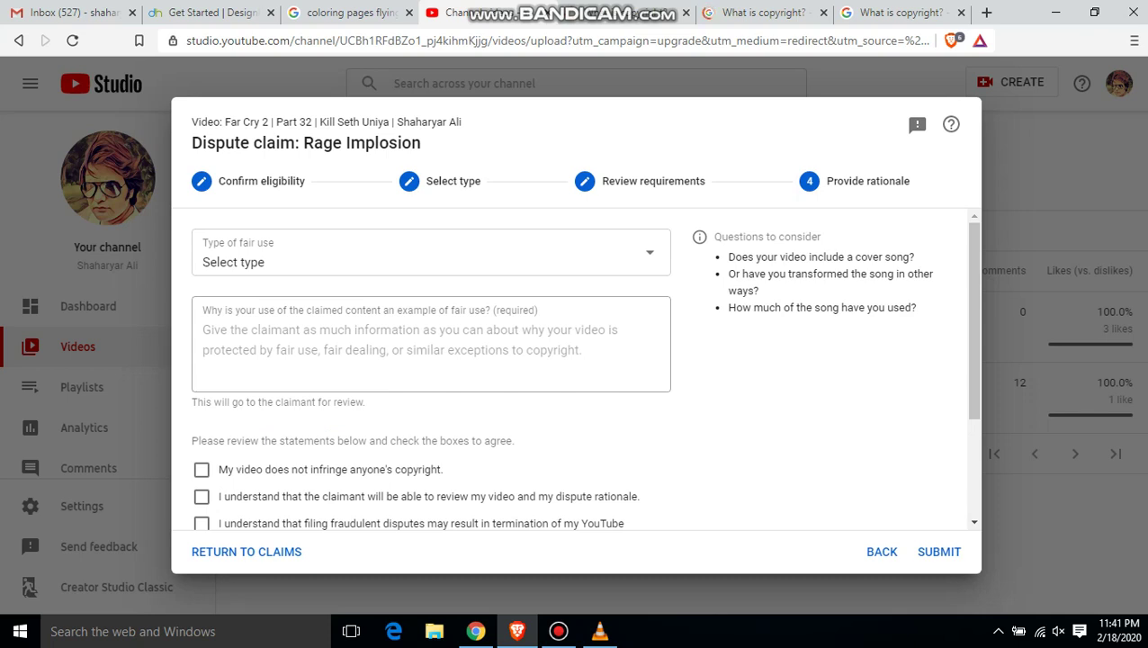
# - Write a rationale saying it was a gaming video with credits given in the video
pyautogui.click(202, 329)
pyautogui.write('S')
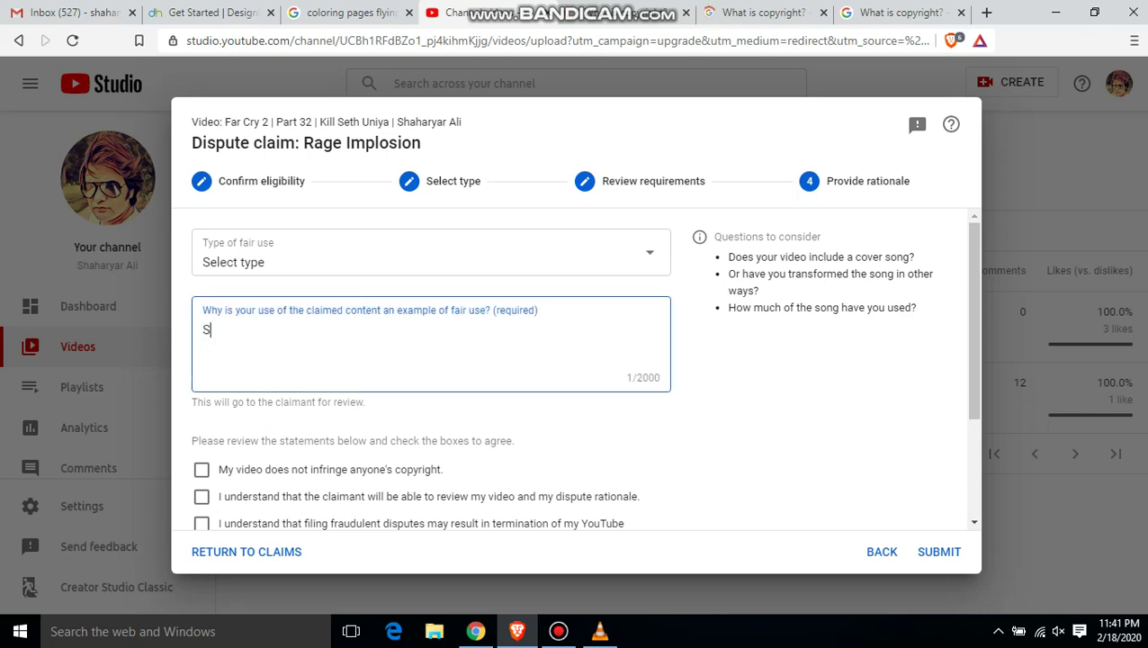
pyautogui.write('ir this was a Game')
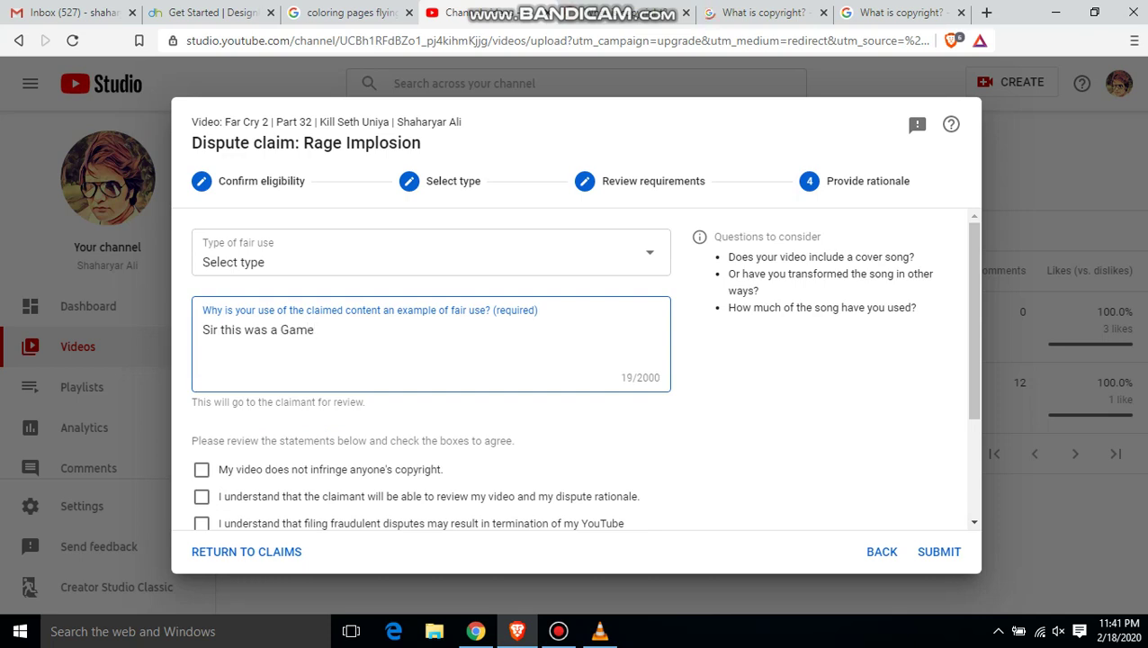
pyautogui.press('BackSpace')
pyautogui.write('ing video. I ha')
pyautogui.press('BackSpace')
pyautogui.press('BackSpace')
pyautogui.write('gave th')
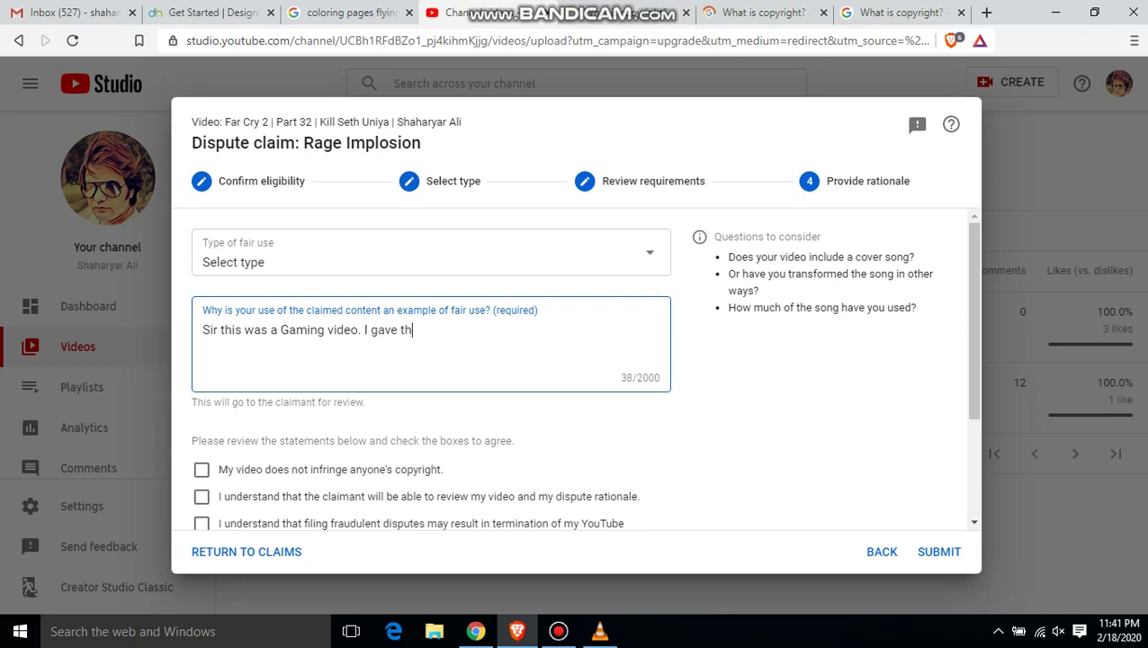
pyautogui.write('e credits in my vide')
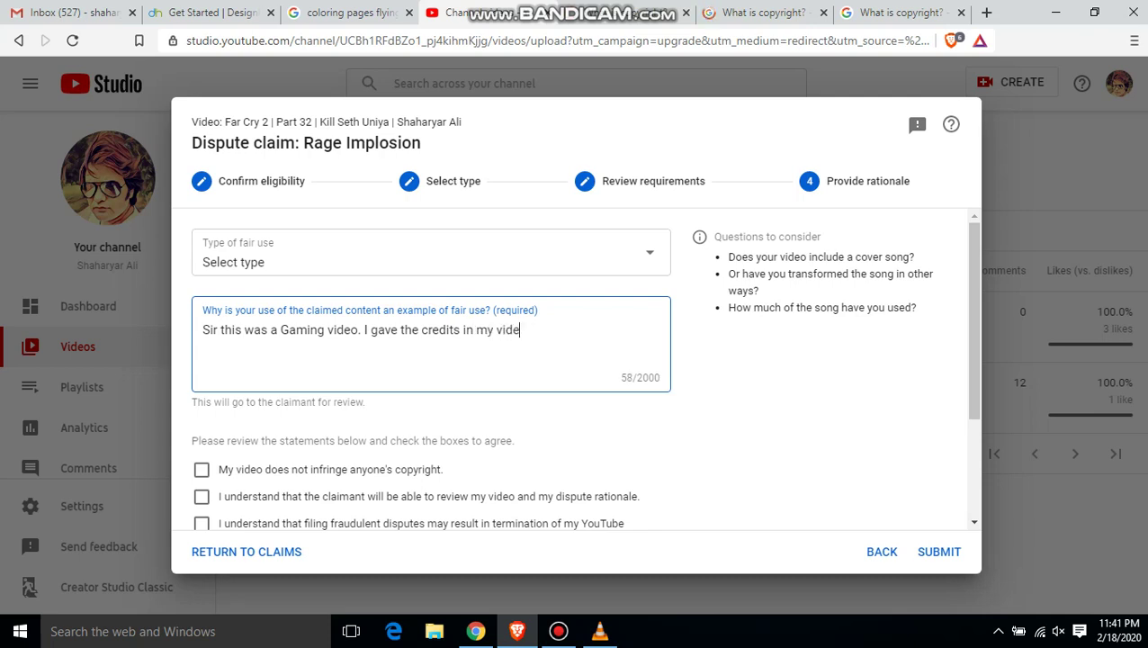
pyautogui.write('ol you can che')
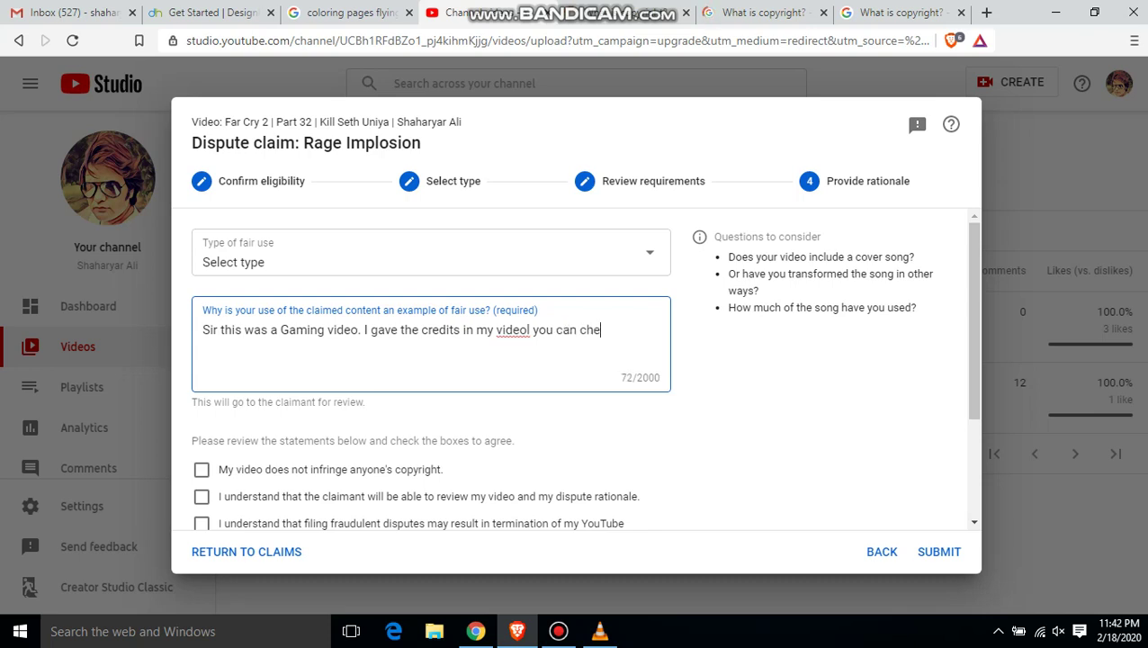
pyautogui.write('ck.')
# - Delete the stray 'l' from 'videol' in the rationale
pyautogui.click(511, 329)
pyautogui.click(529, 329)
pyautogui.press('BackSpace')
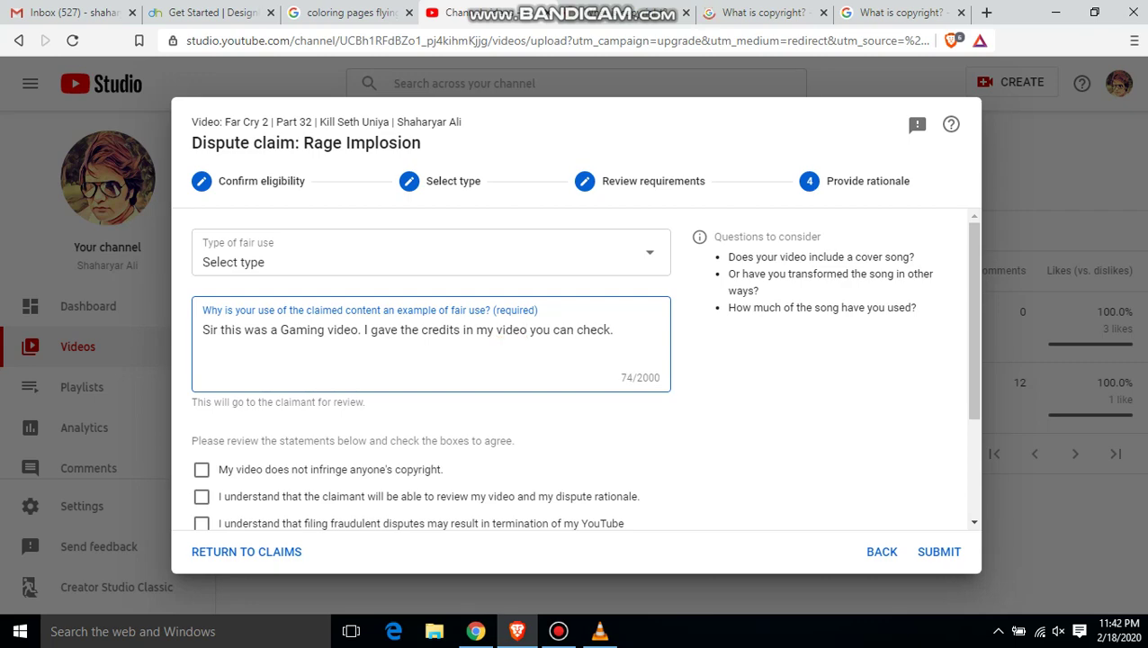
pyautogui.hotkey('alt', 'Tab')
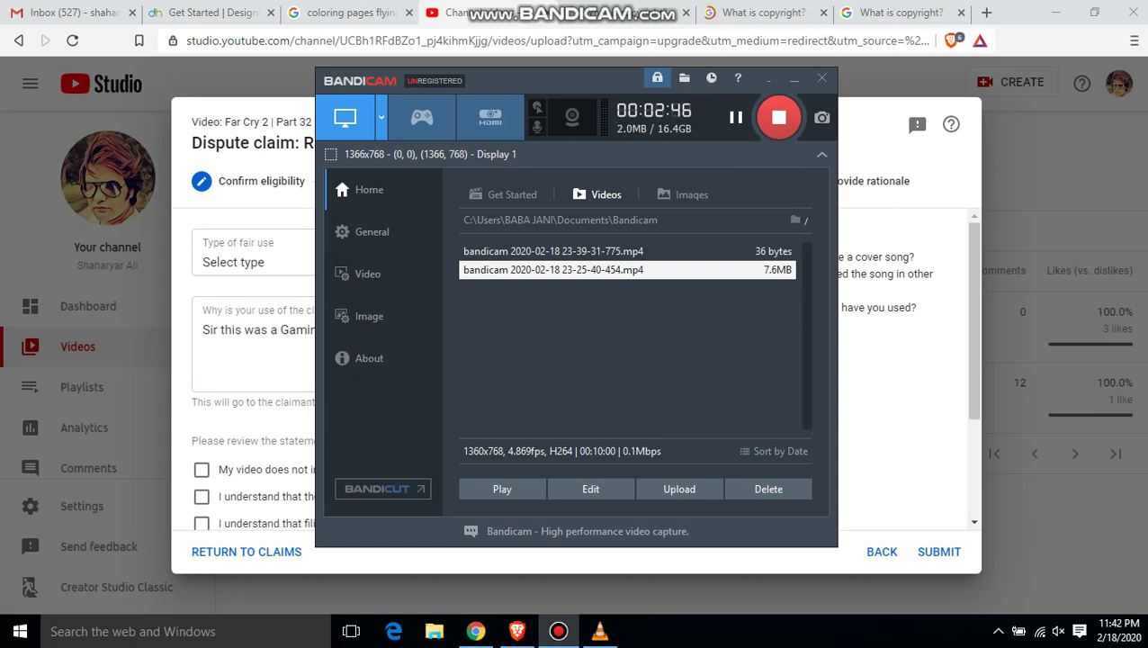
# - Append 'please give this a kind review so the poor man can use this facility. thank you so much'
pyautogui.hotkey('alt', 'Tab')
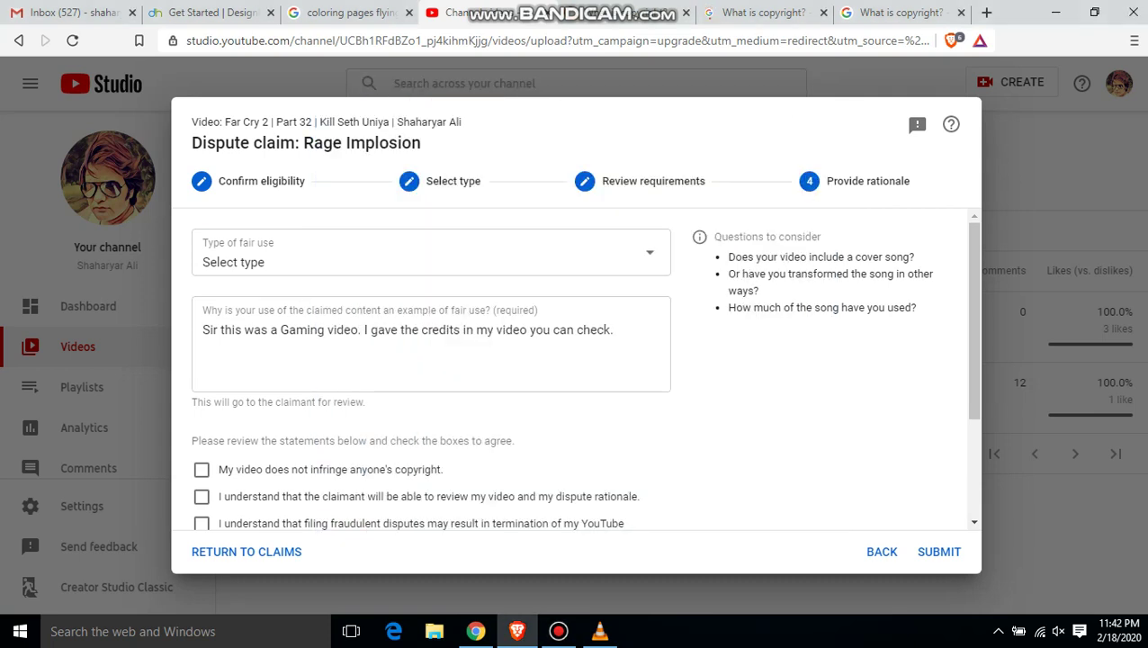
pyautogui.click(614, 329)
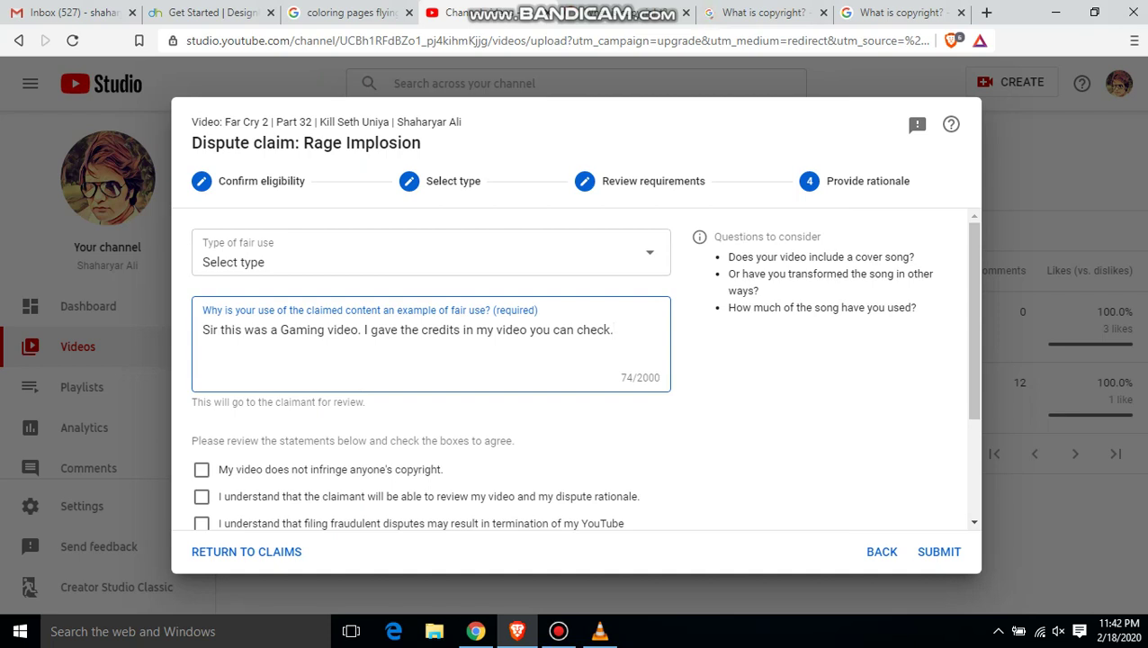
pyautogui.write('please give thi')
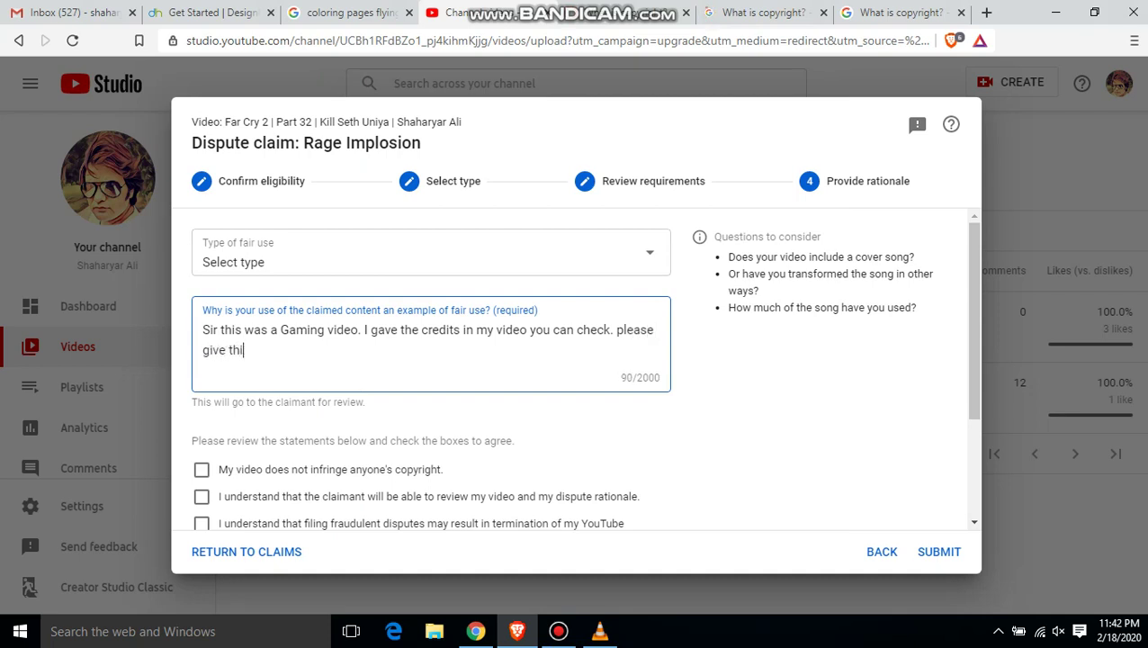
pyautogui.write('s a kind review ')
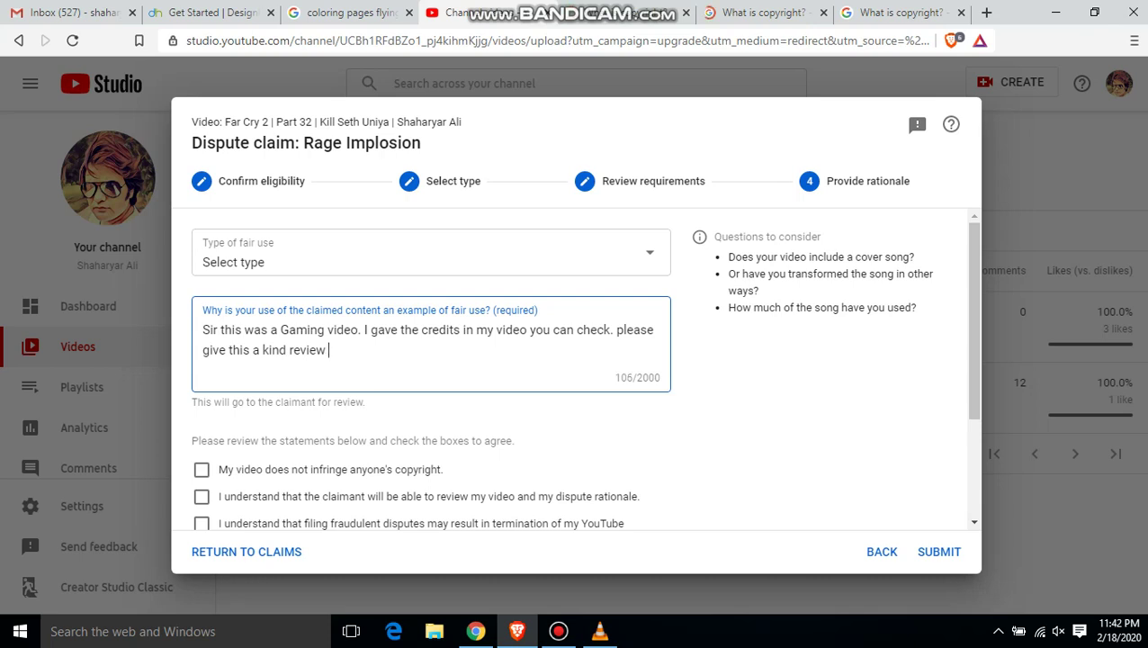
pyautogui.write('so the poor ma')
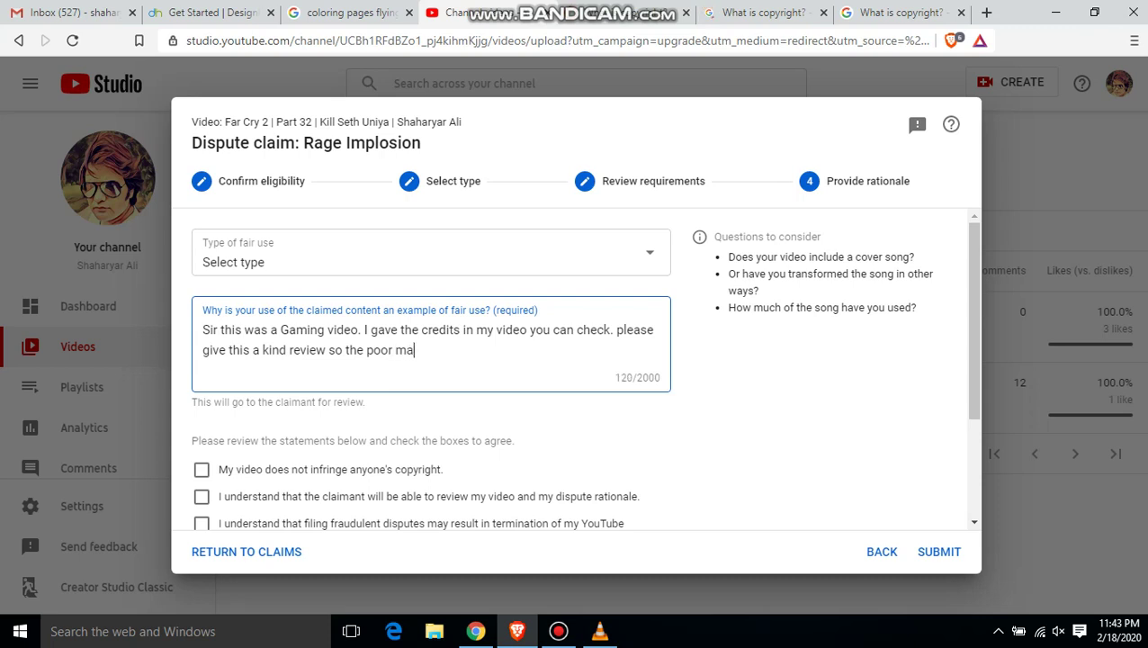
pyautogui.write('n can use this facil')
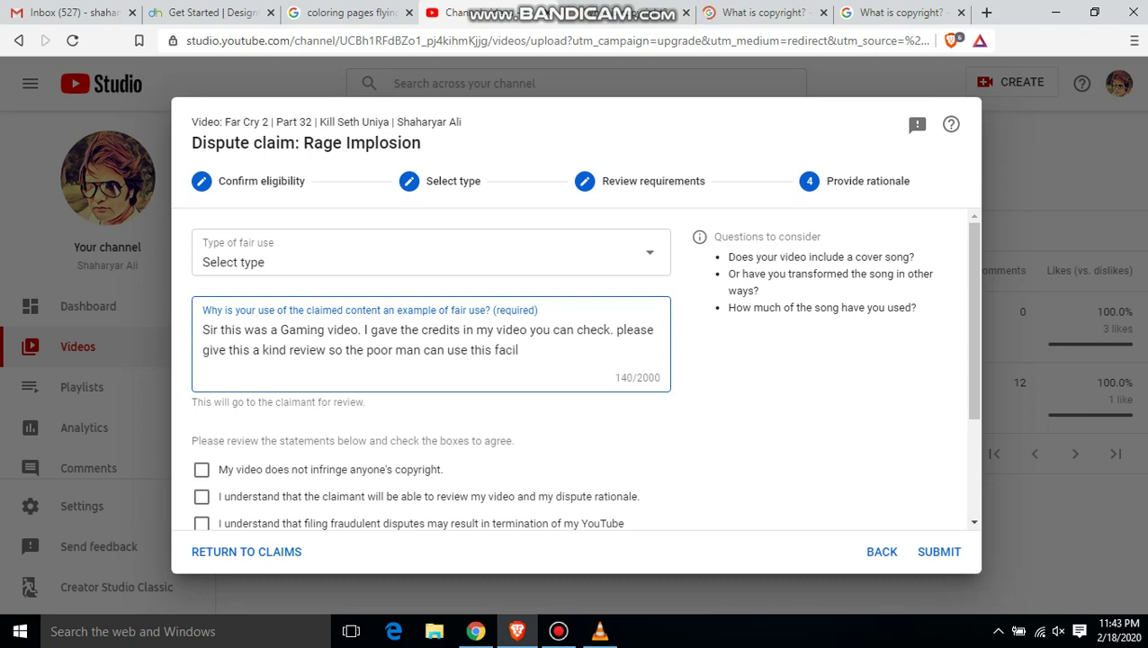
pyautogui.write('ity')
pyautogui.write('. thank you')
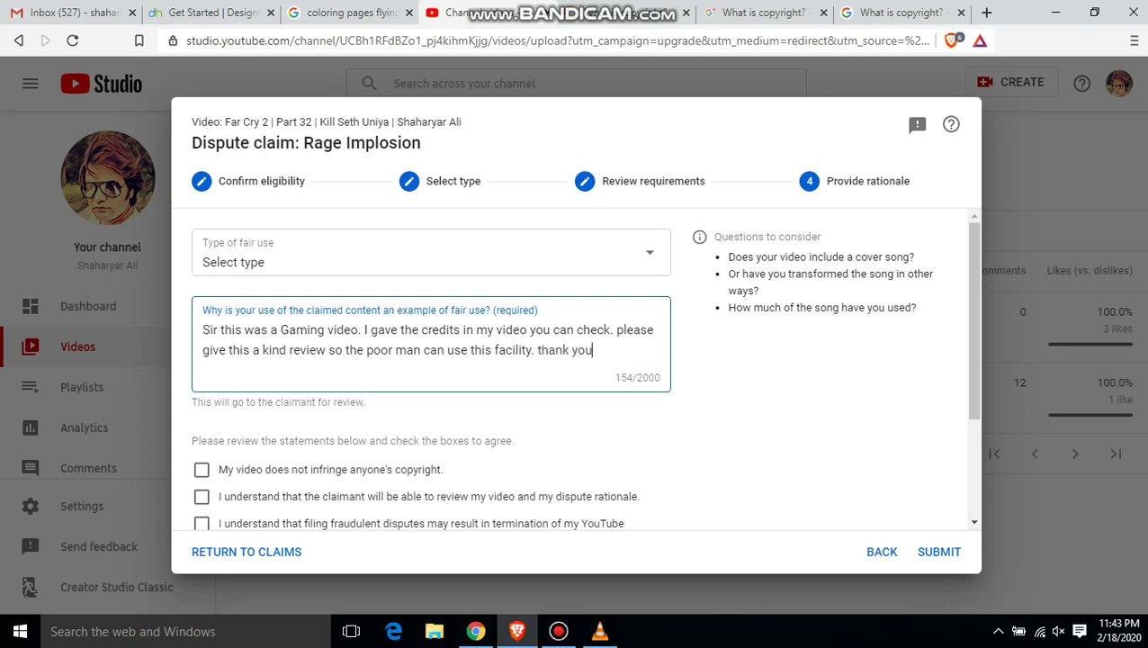
pyautogui.write(' so much')
# - Agree to the no-infringement, claimant-review and fraudulent-dispute statements
pyautogui.press('Tab')
pyautogui.press('space')
pyautogui.press('Tab')
pyautogui.press('space')
pyautogui.press('Tab')
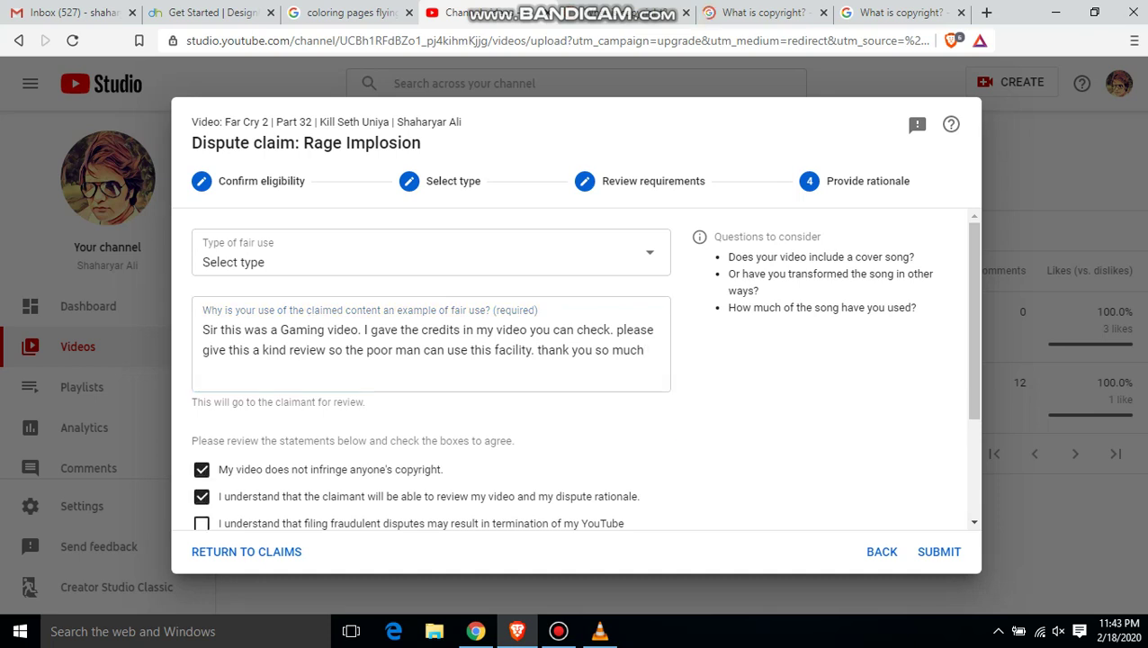
pyautogui.press('space')
# - Sign the dispute with your full legal name and submit it
pyautogui.scroll(-2, 576, 369)
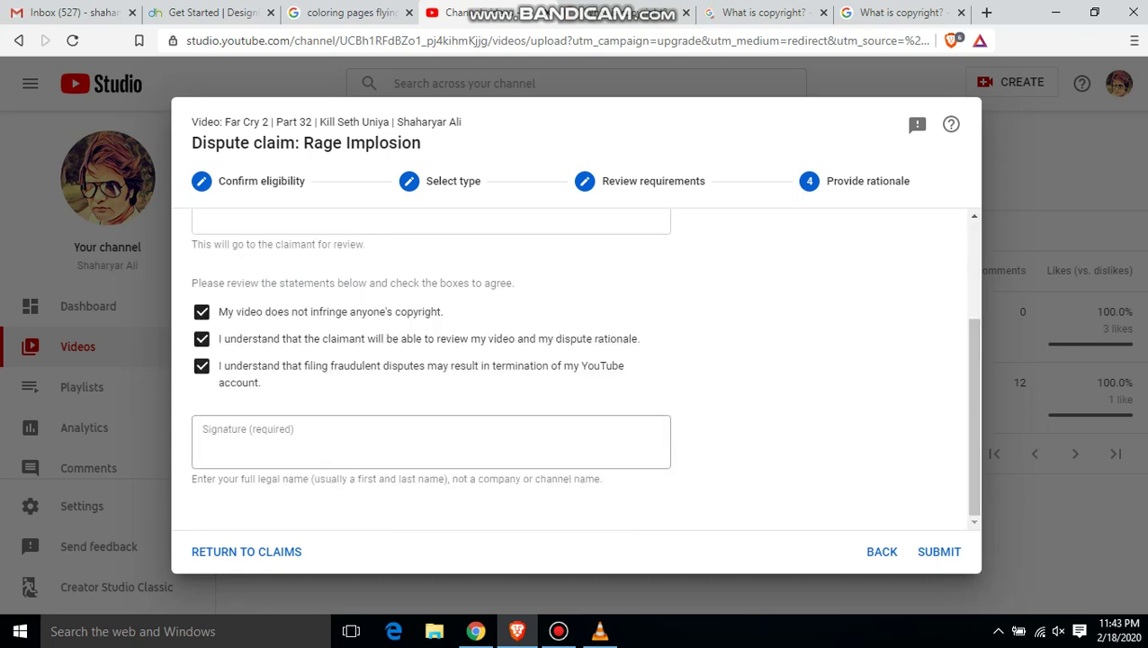
pyautogui.click(204, 448)
pyautogui.write('sh')
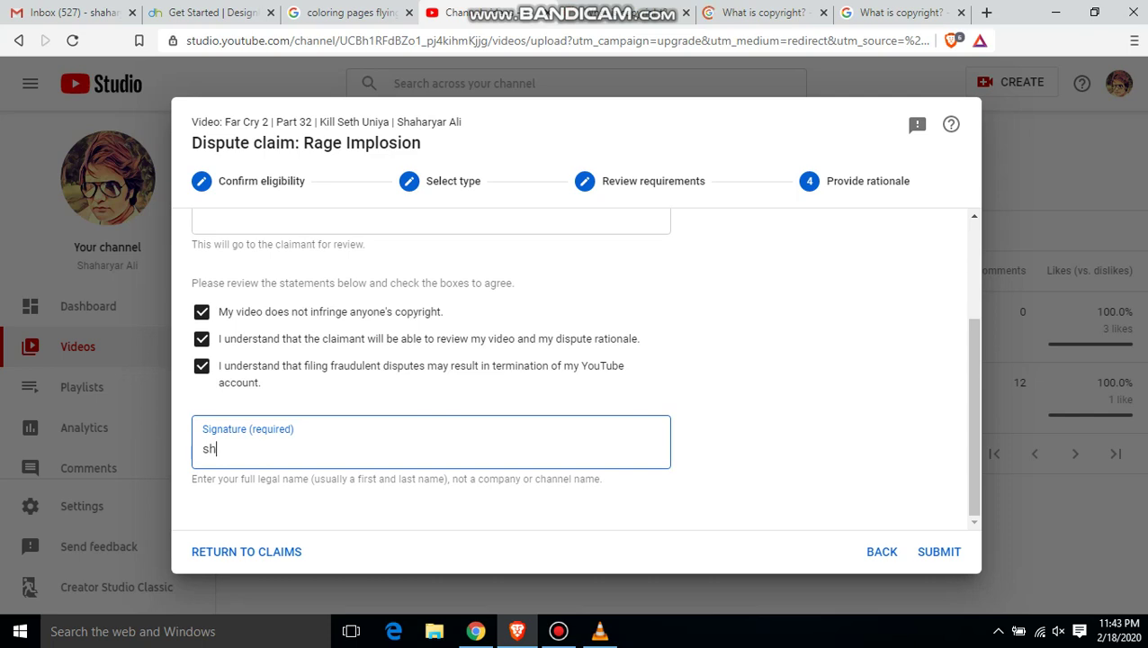
pyautogui.write('aharyar a')
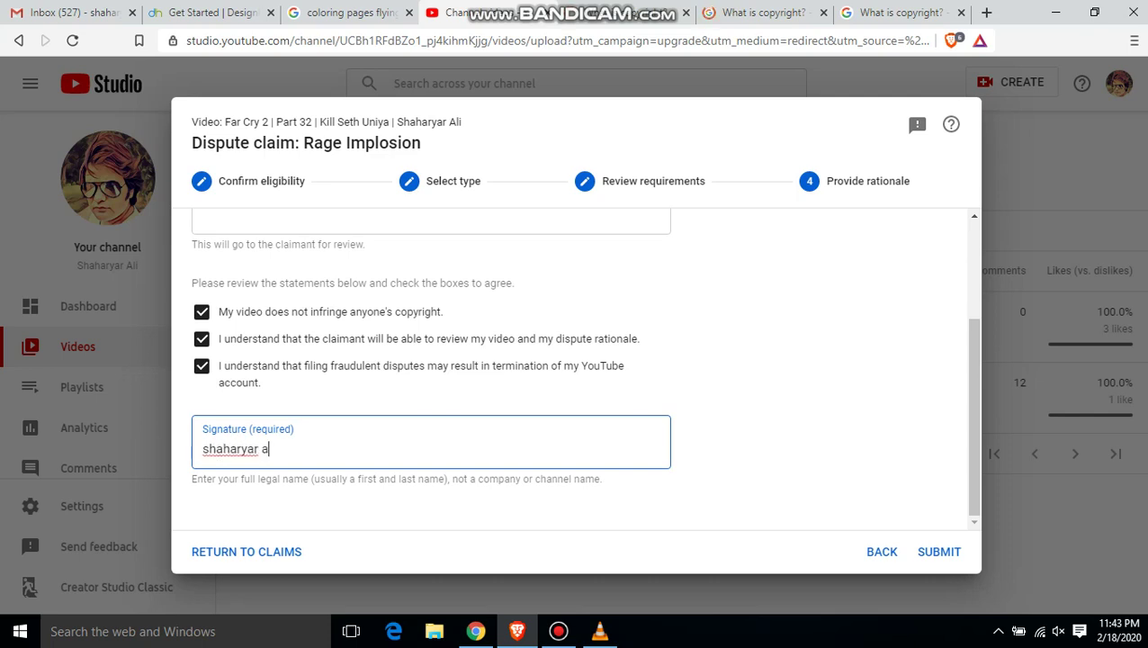
pyautogui.write('li')
pyautogui.click(928, 549)
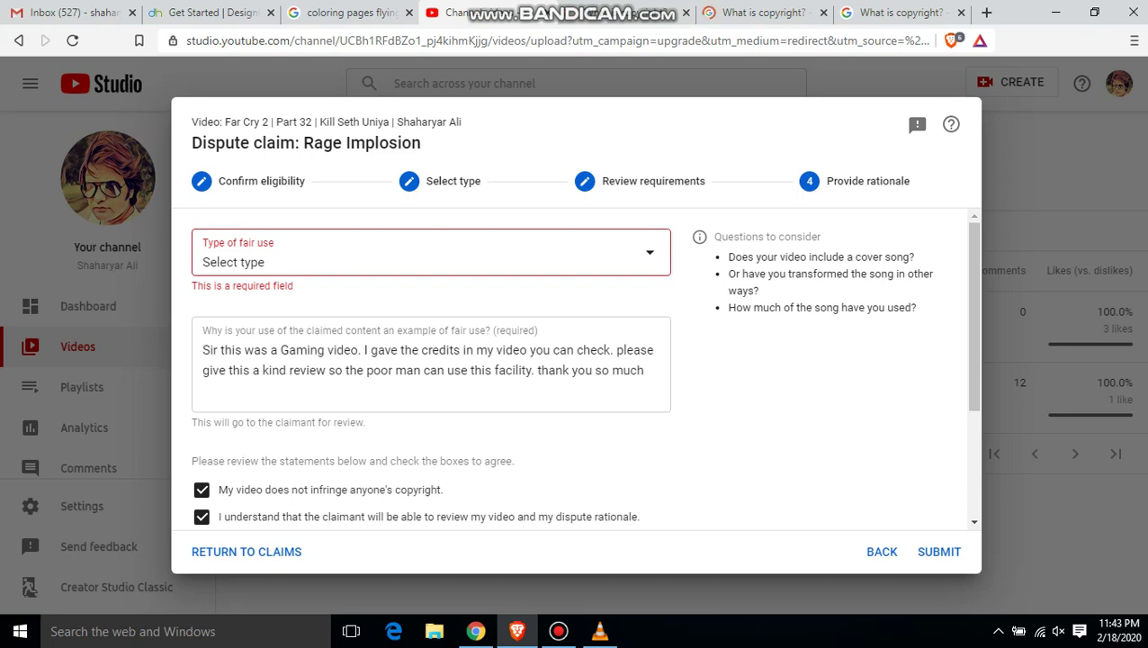
# - Set the fair-use type to Game play and submit the dispute
pyautogui.press('Return')
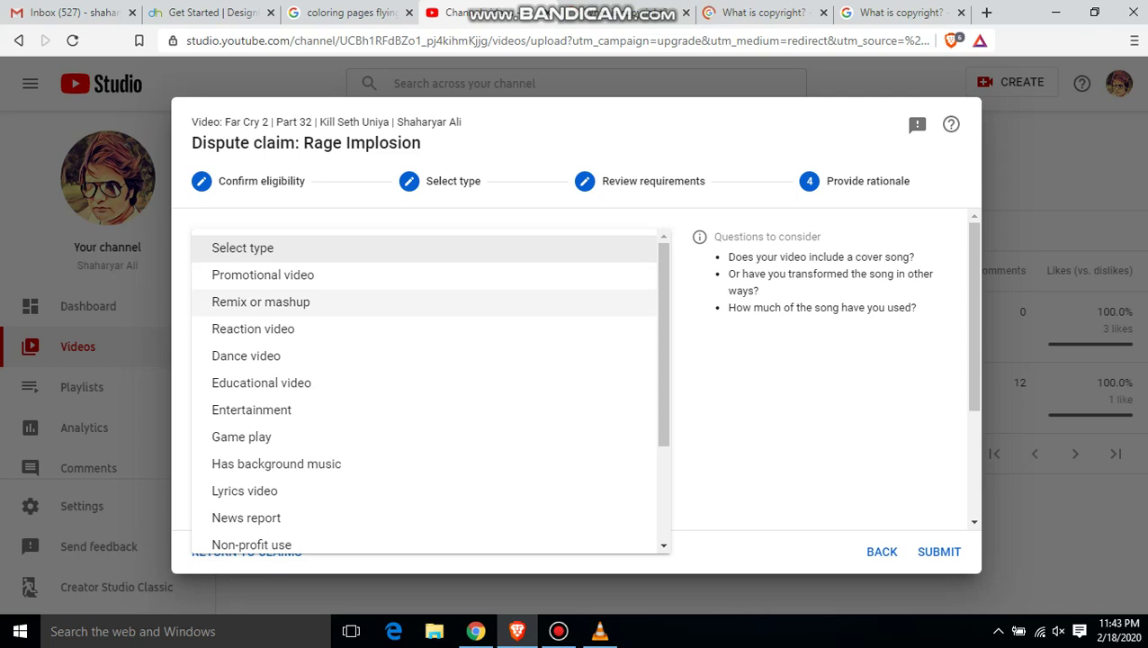
pyautogui.press('Down')
pyautogui.press('Down')
pyautogui.press('Down')
pyautogui.press('Down')
pyautogui.press('Down')
pyautogui.press('Down')
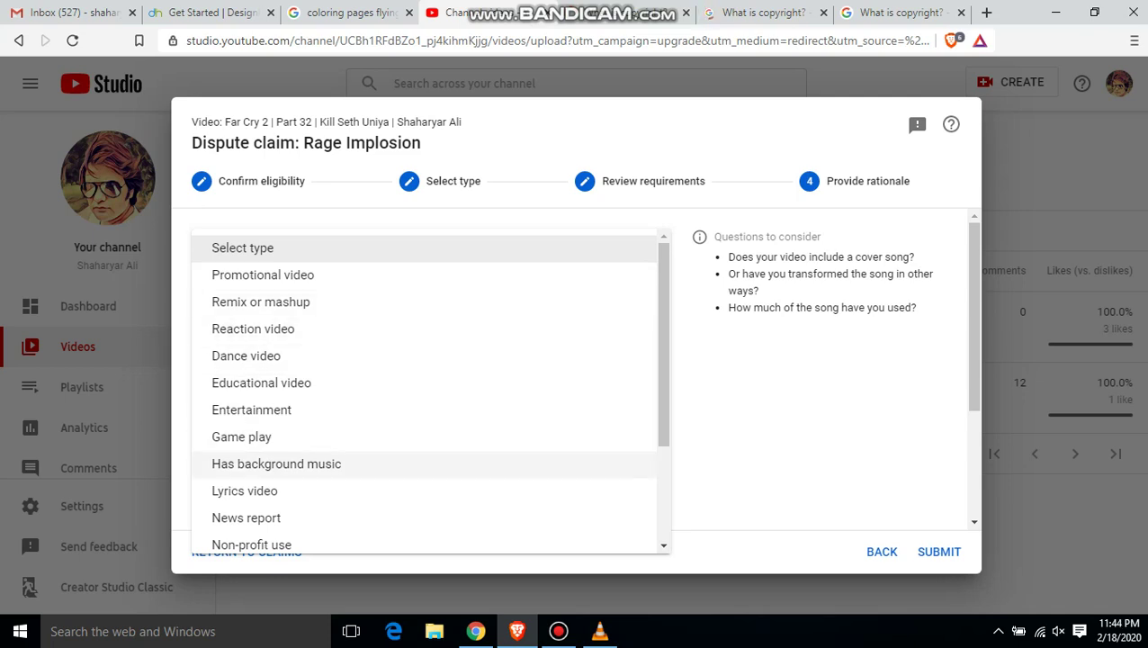
pyautogui.press('Up')
pyautogui.press('Return')
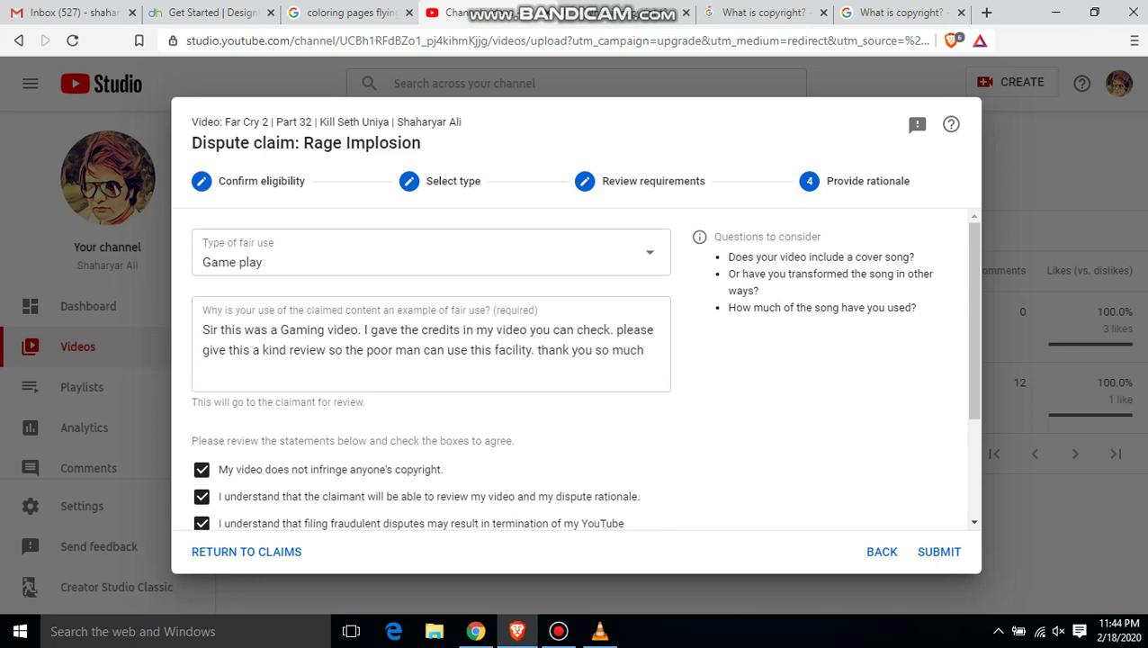
pyautogui.click(938, 552)
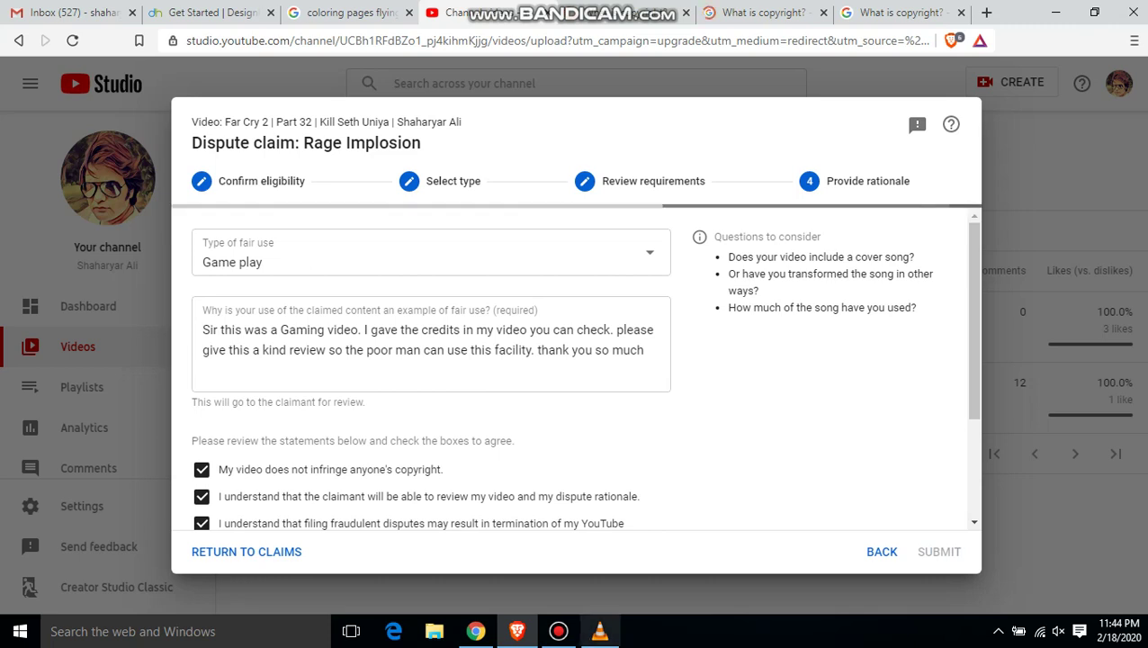
# - Wait until the Rage Implosion claim dispute shows as submitted and under review
pyautogui.moveTo(600, 631)
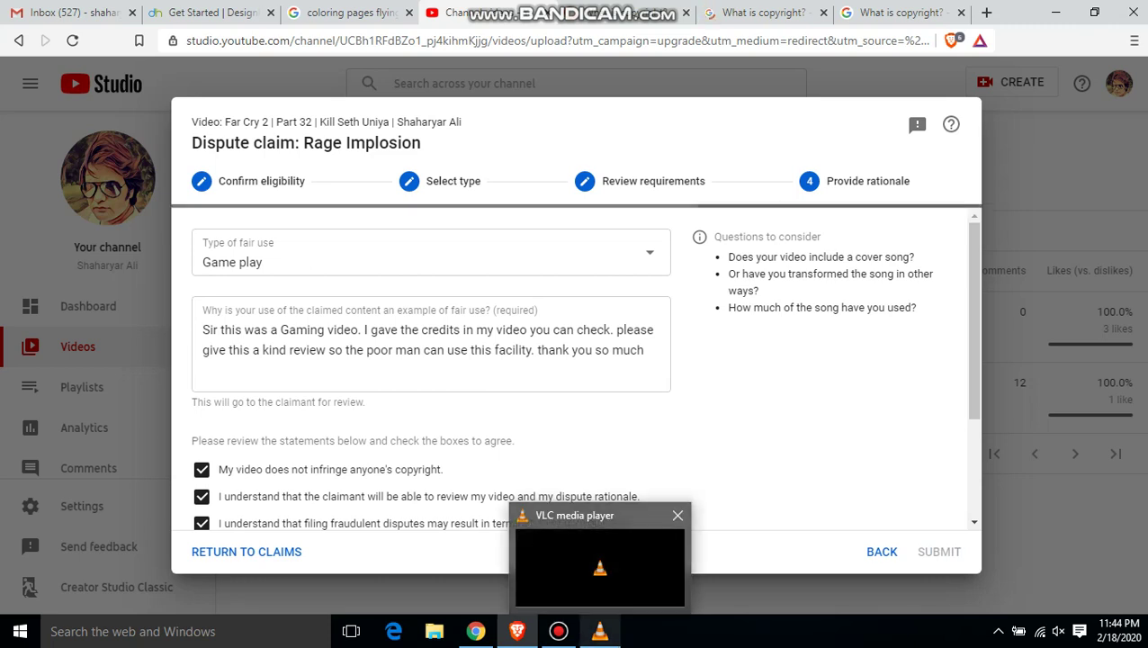